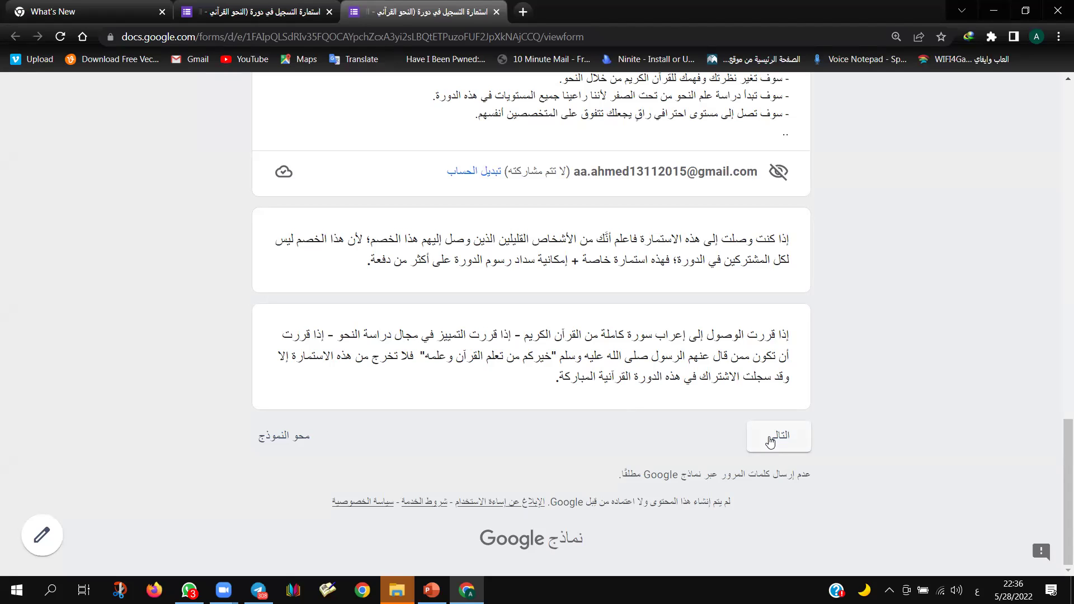
# Step: Move forward past the opening page and the classroom photo page
pyautogui.click(771, 441)
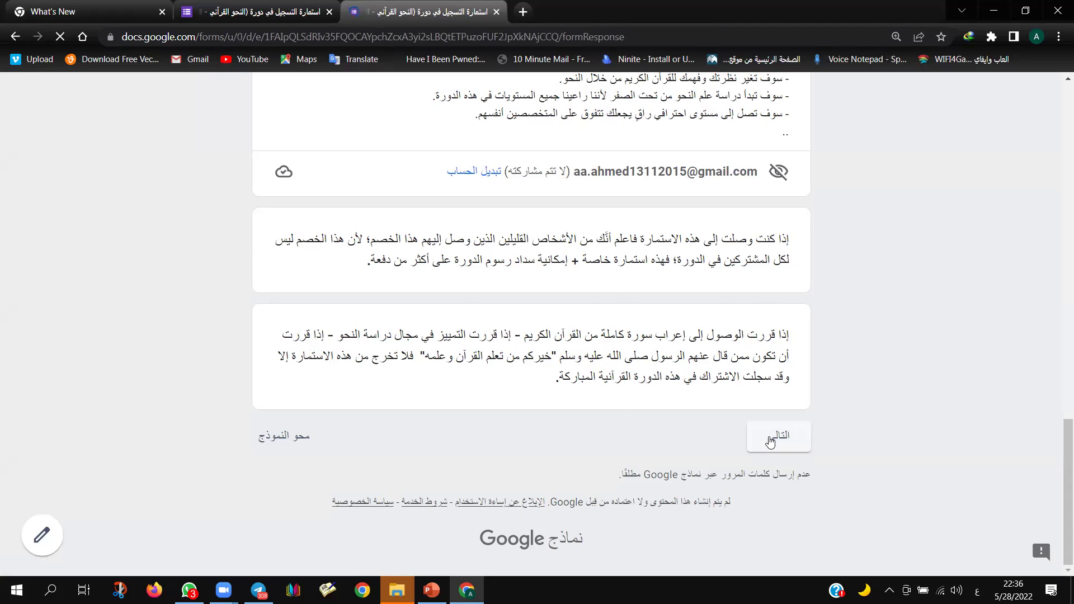
pyautogui.scroll(-7, 766, 420)
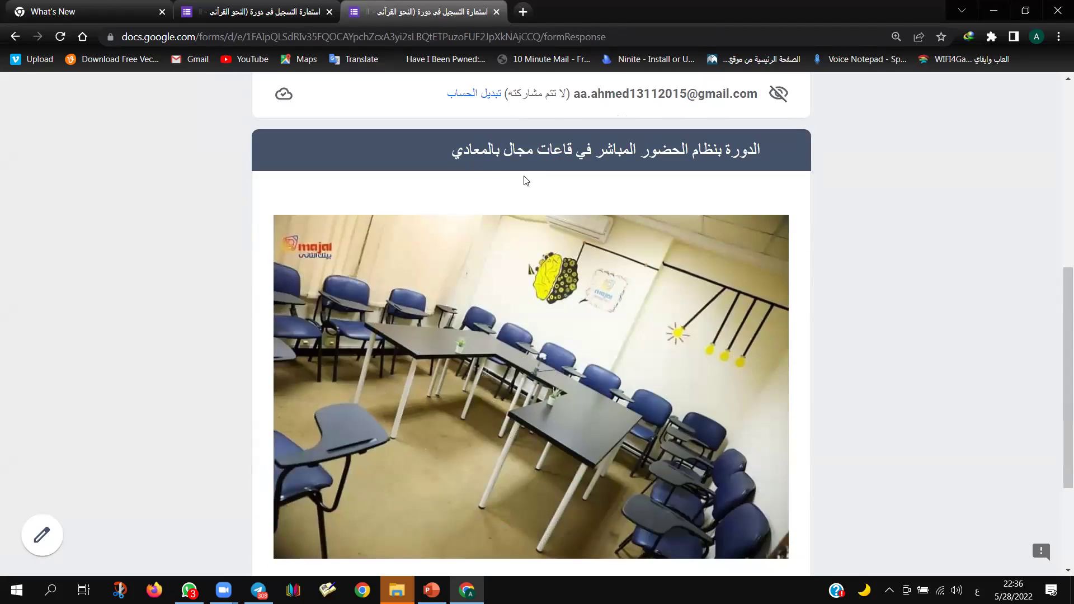
pyautogui.scroll(-3, 510, 309)
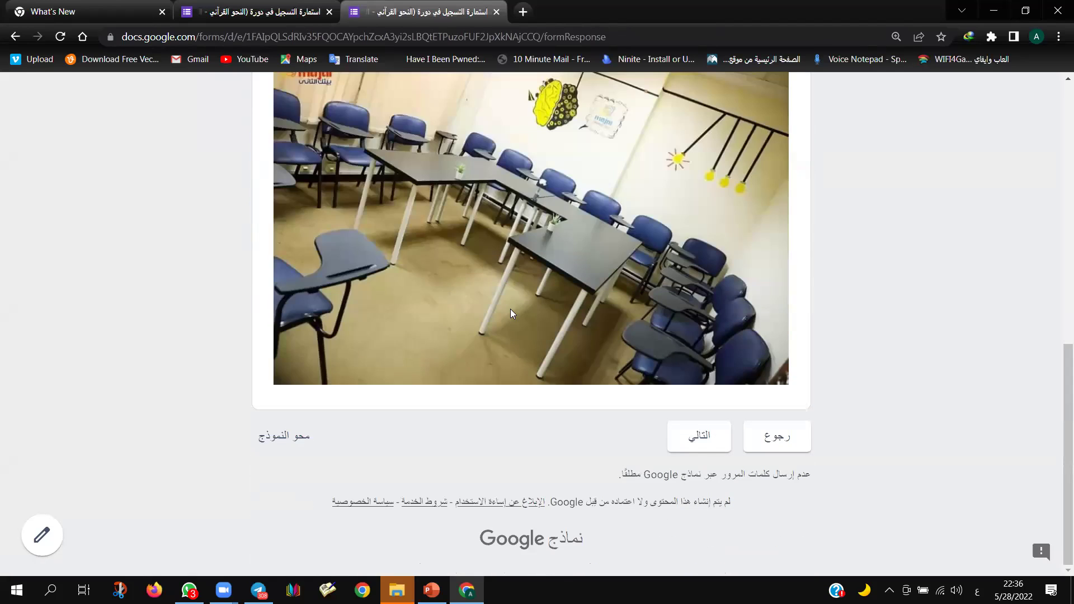
pyautogui.click(692, 438)
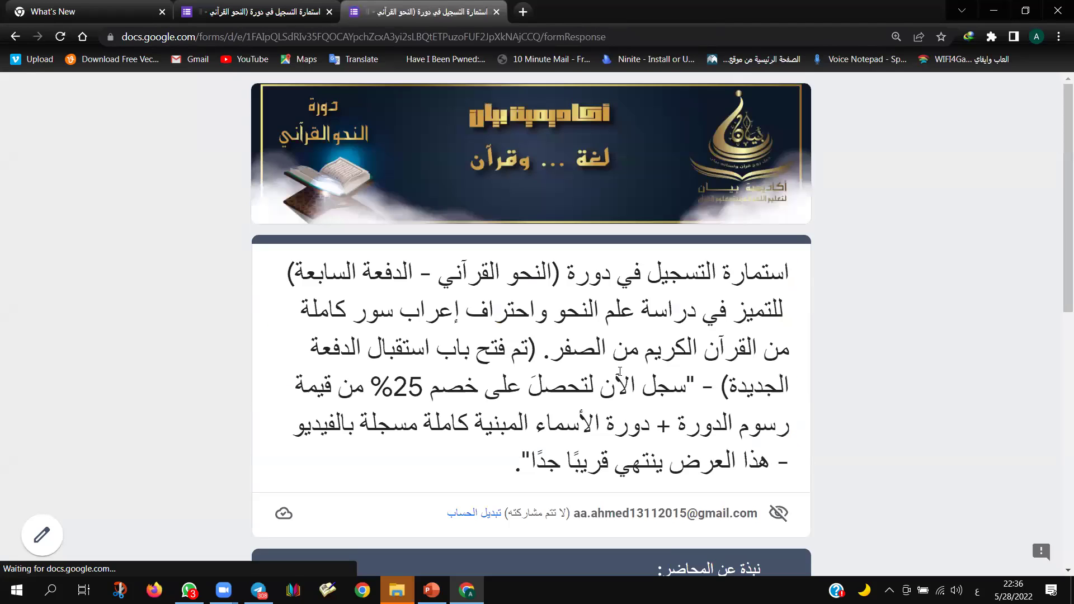
pyautogui.scroll(-6, 620, 374)
pyautogui.scroll(-2, 620, 374)
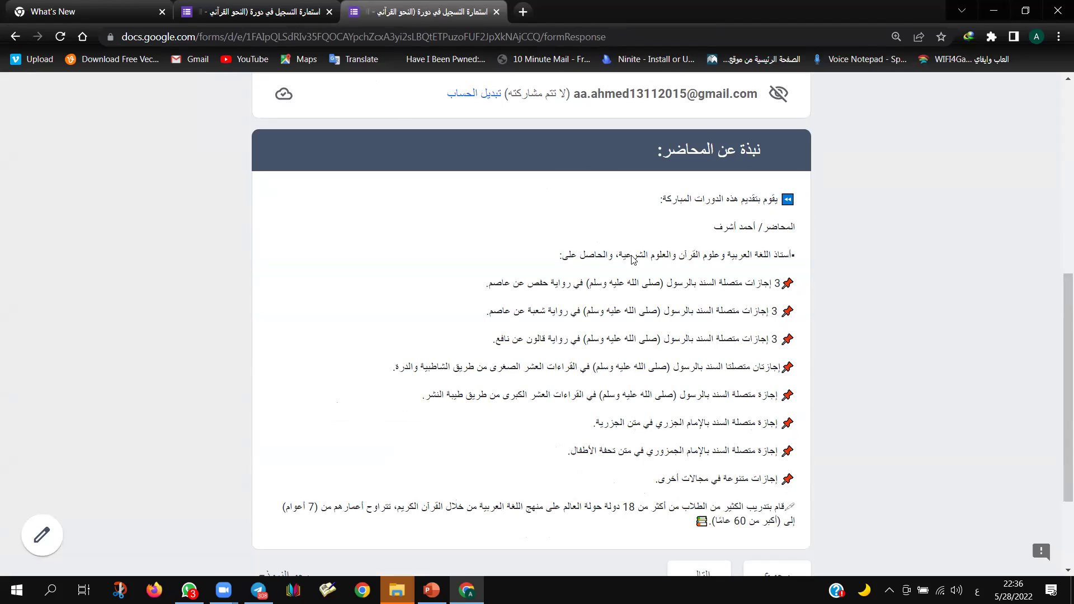
pyautogui.scroll(-3, 560, 313)
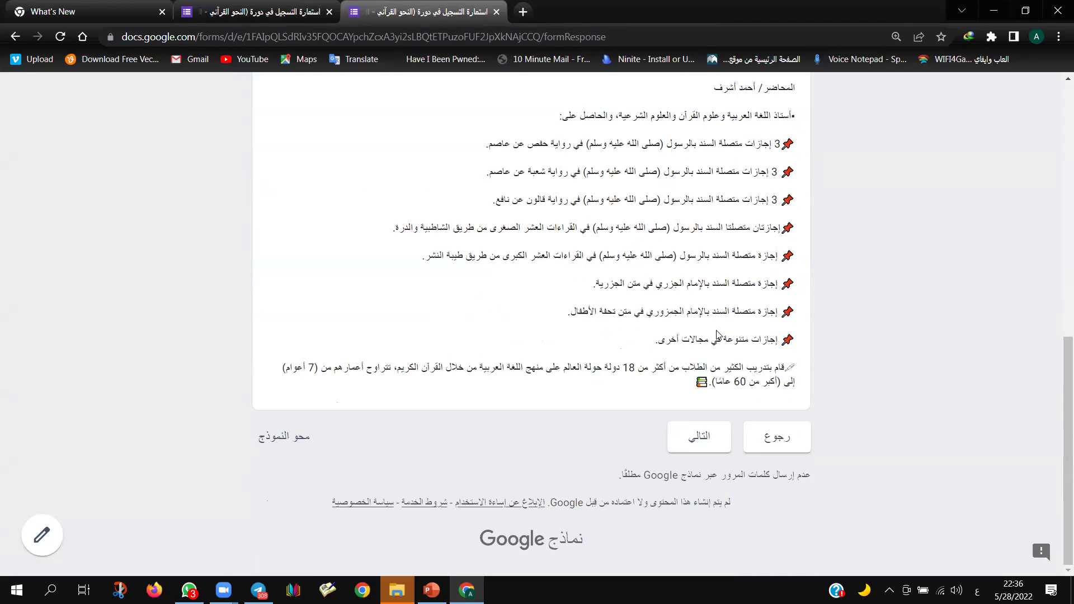
# Step: Continue past the lecturer biography to the registration page and select the full name field
pyautogui.click(680, 436)
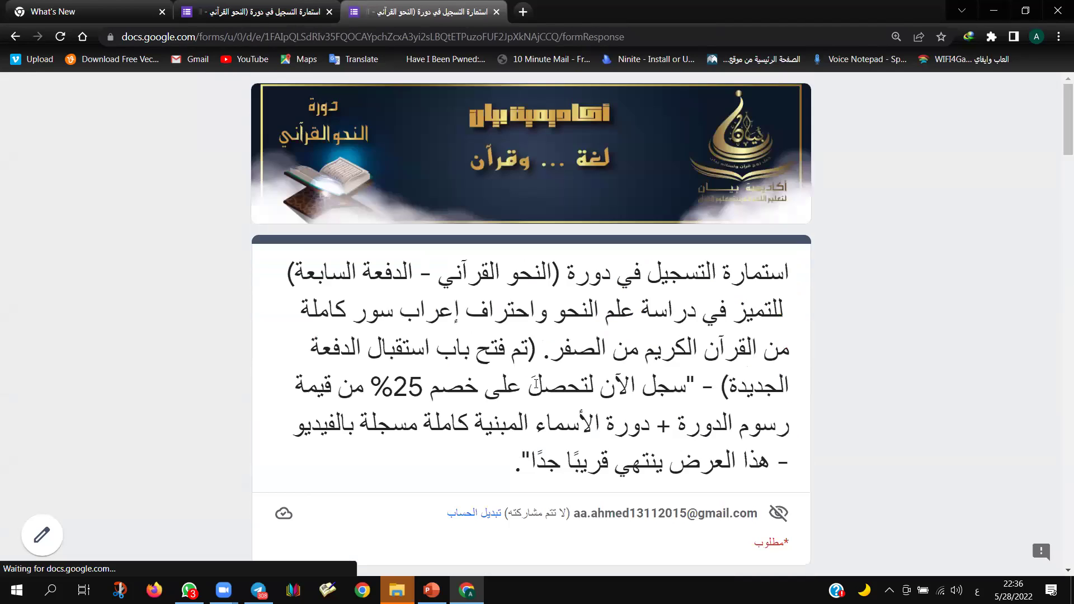
pyautogui.scroll(-4, 672, 335)
pyautogui.scroll(-2, 674, 337)
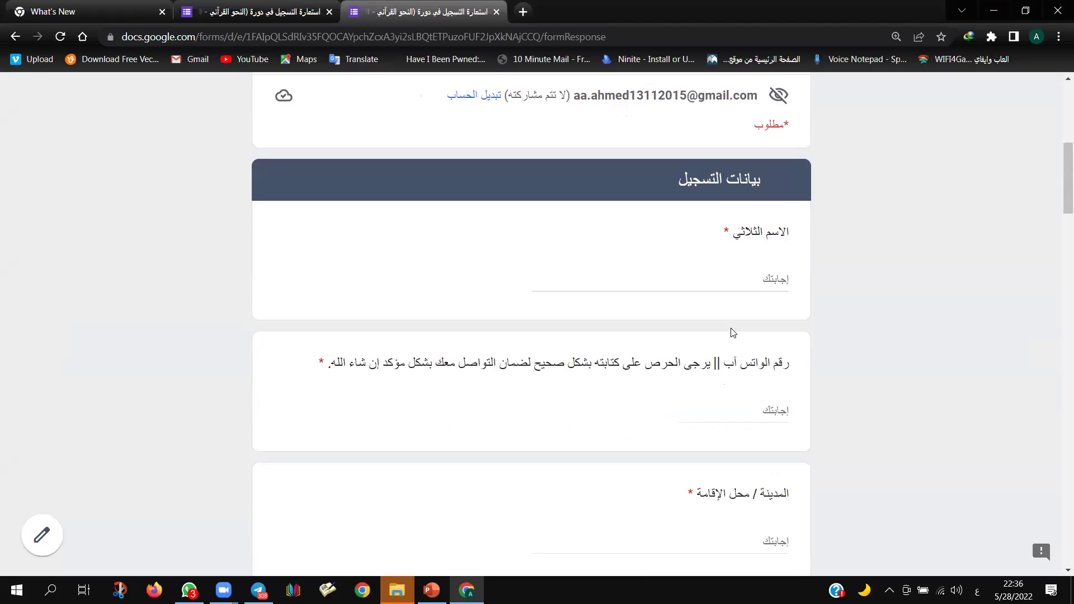
pyautogui.click(757, 281)
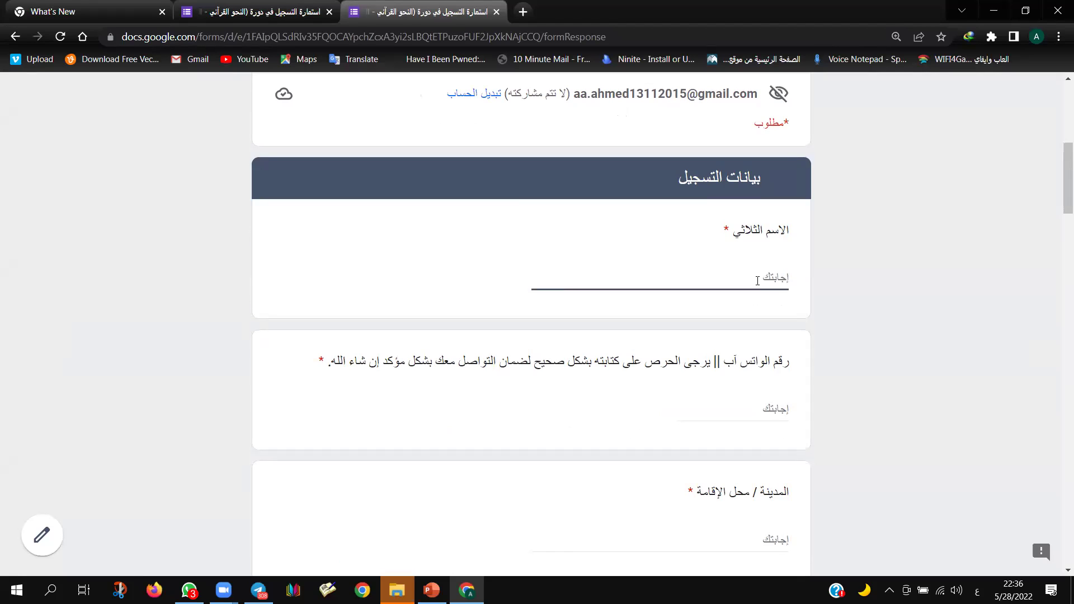
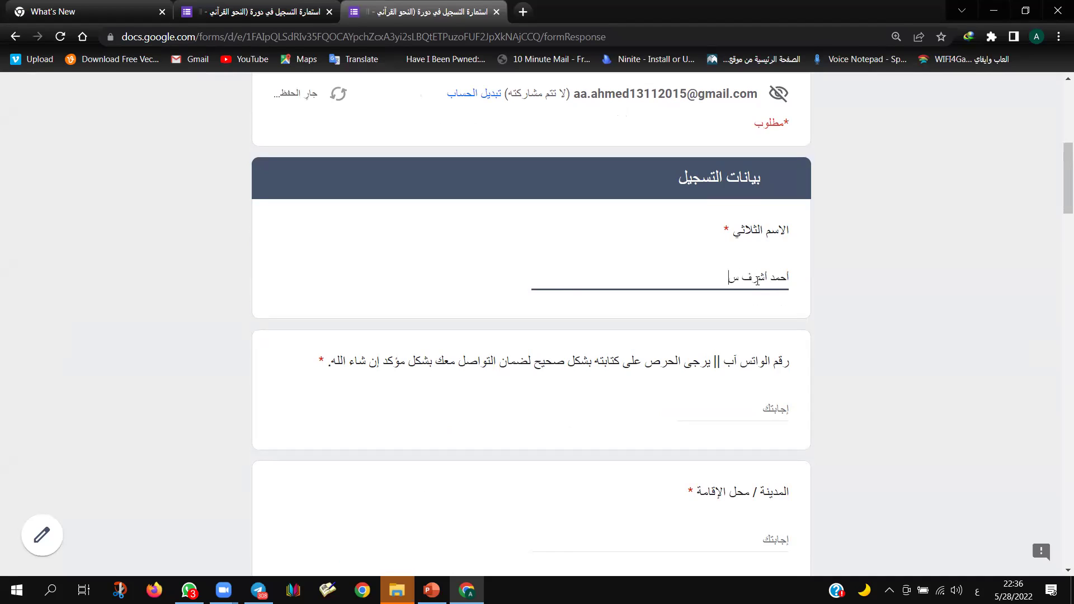
# Step: Enter the applicant's full name, fix a typo, and fill in the WhatsApp number
pyautogui.click(767, 407)
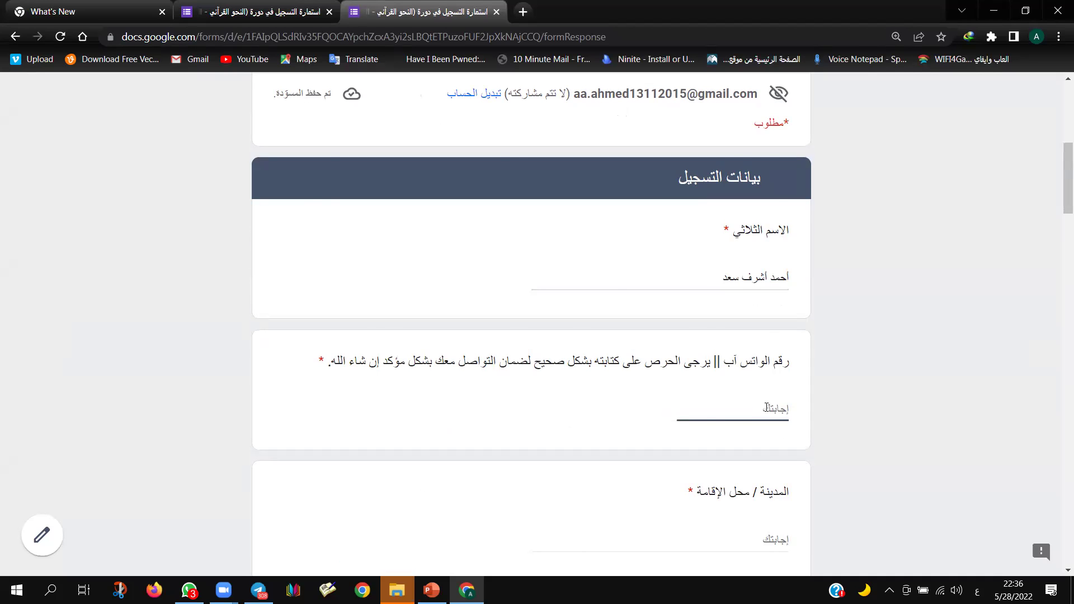
pyautogui.scroll(-1, 766, 406)
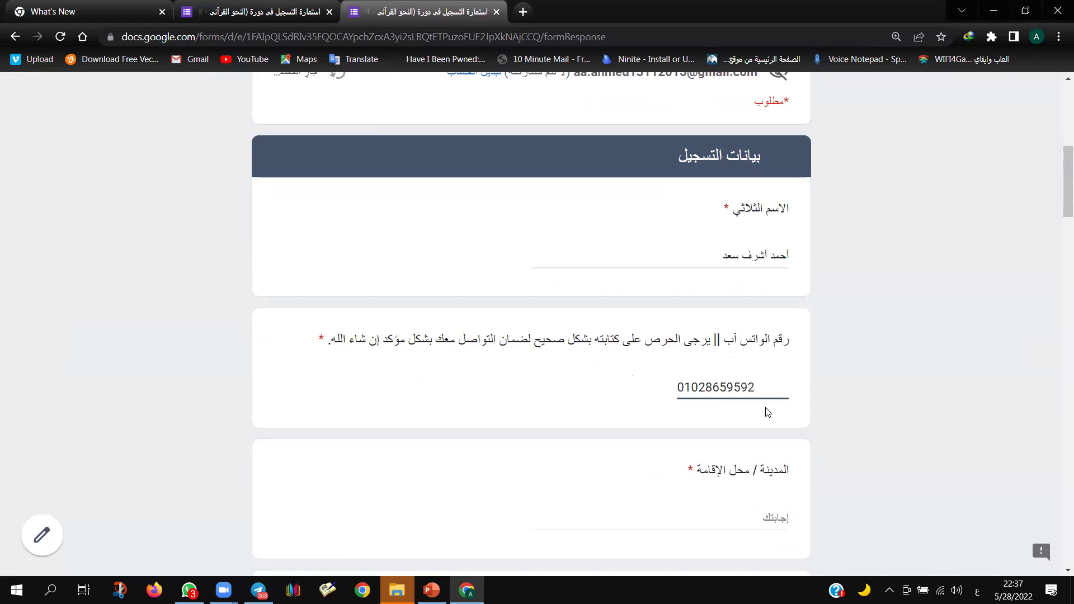
# Step: Enter the city of residence and choose the 25–30 age group
pyautogui.scroll(-3, 736, 428)
pyautogui.click(748, 379)
pyautogui.write('القاهرة')
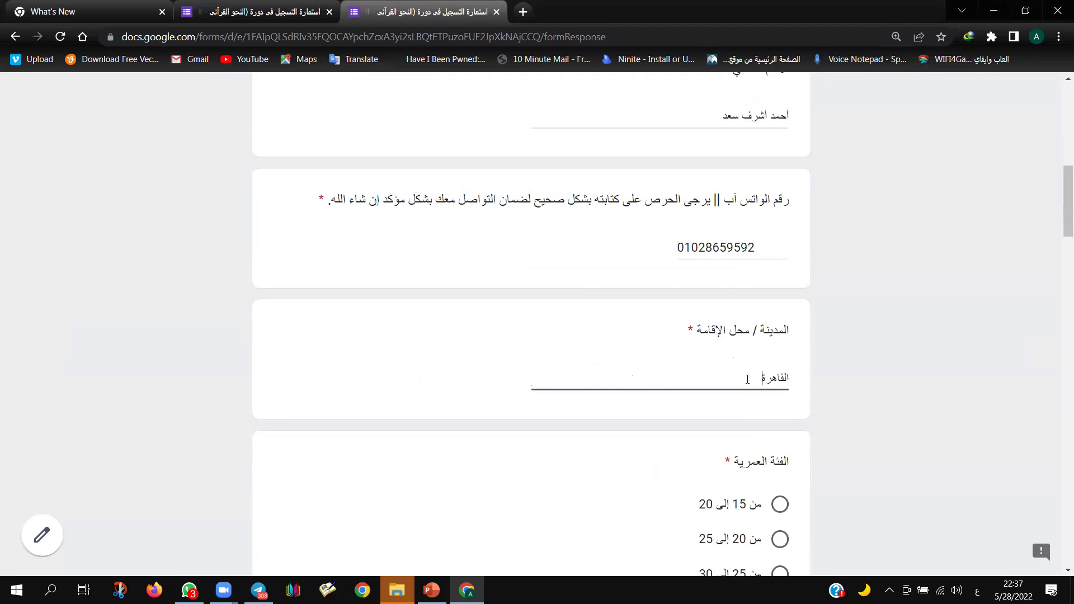
pyautogui.write('/ الإسعاد')
pyautogui.write('ي')
pyautogui.scroll(-3, 750, 382)
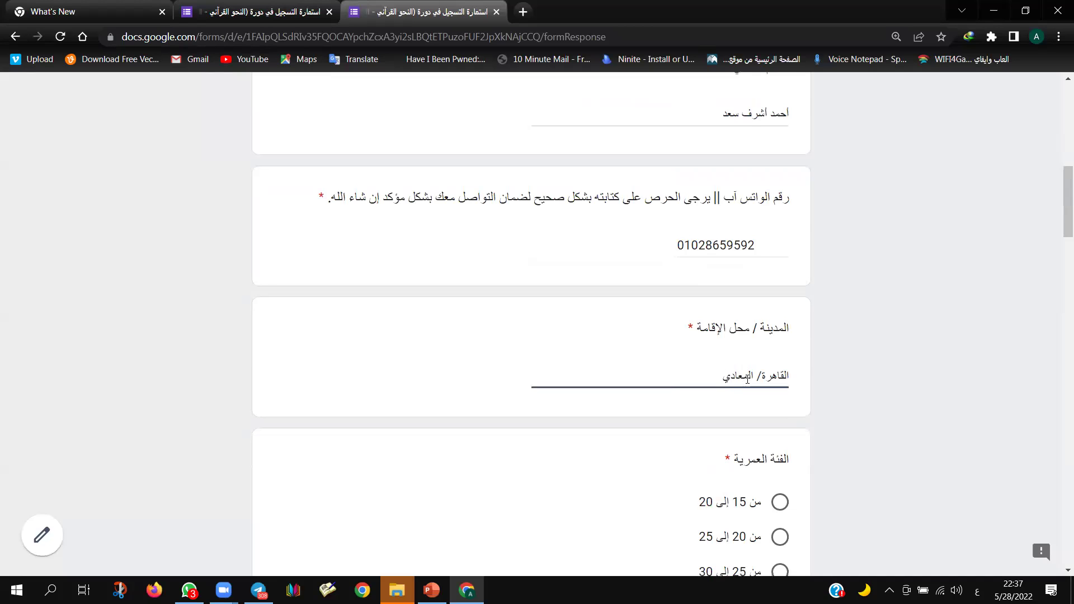
pyautogui.scroll(-1, 750, 383)
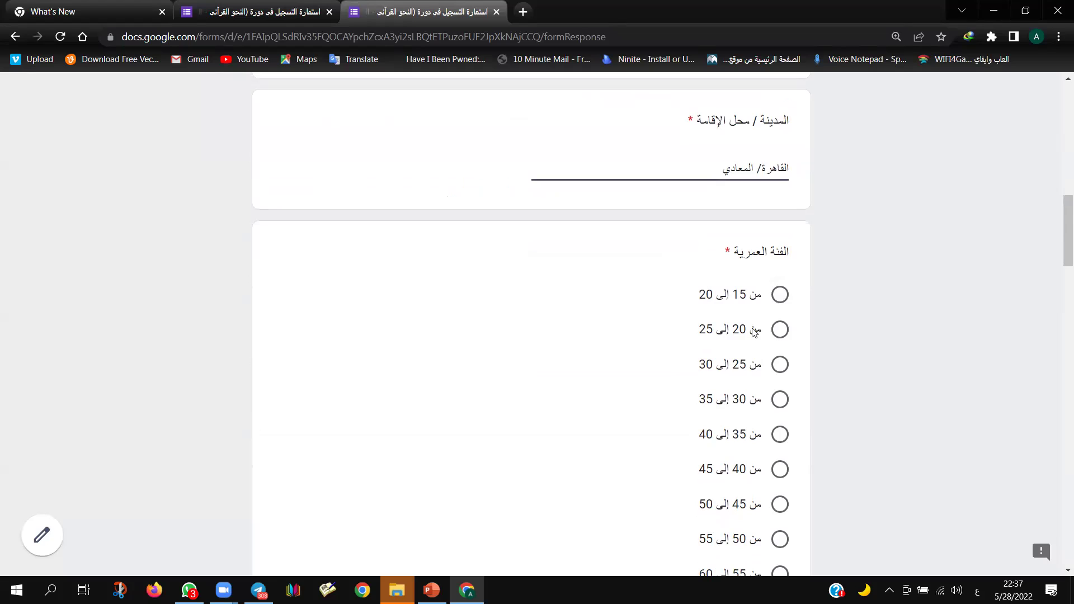
pyautogui.scroll(-1, 766, 325)
pyautogui.scroll(-1, 763, 288)
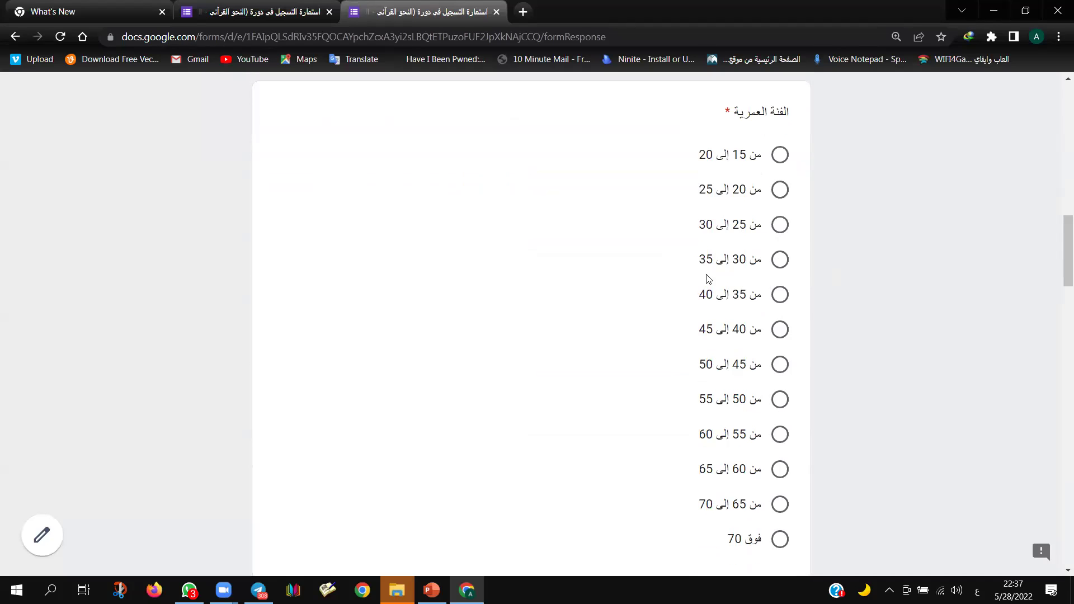
pyautogui.click(783, 230)
# Step: Enter the educational qualification 'حاصل على دبلوم - حاصل على بكالوريوس تربية'
pyautogui.scroll(-5, 709, 325)
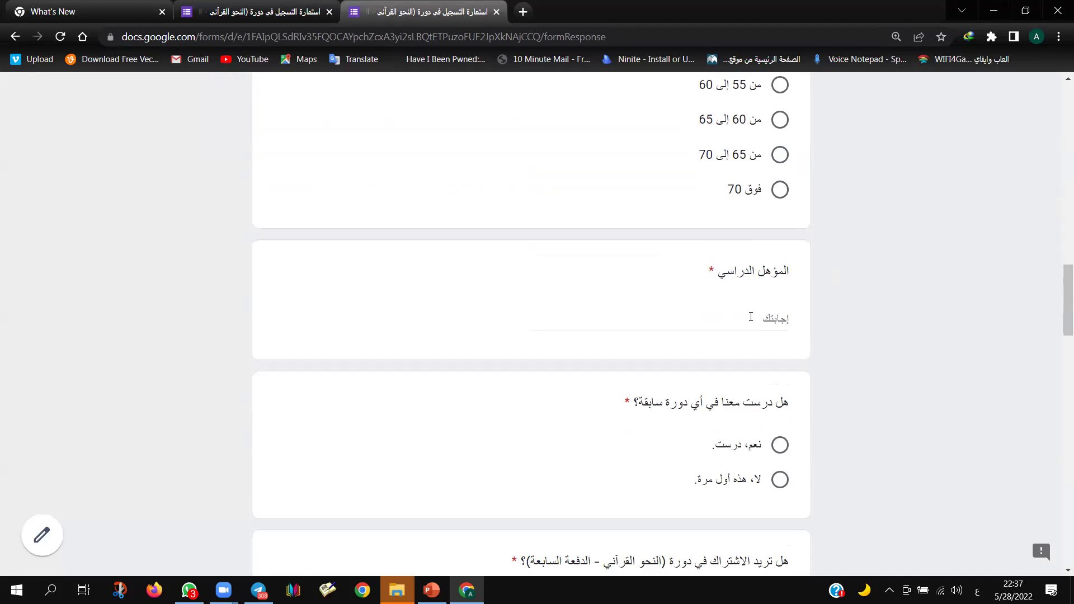
pyautogui.click(752, 318)
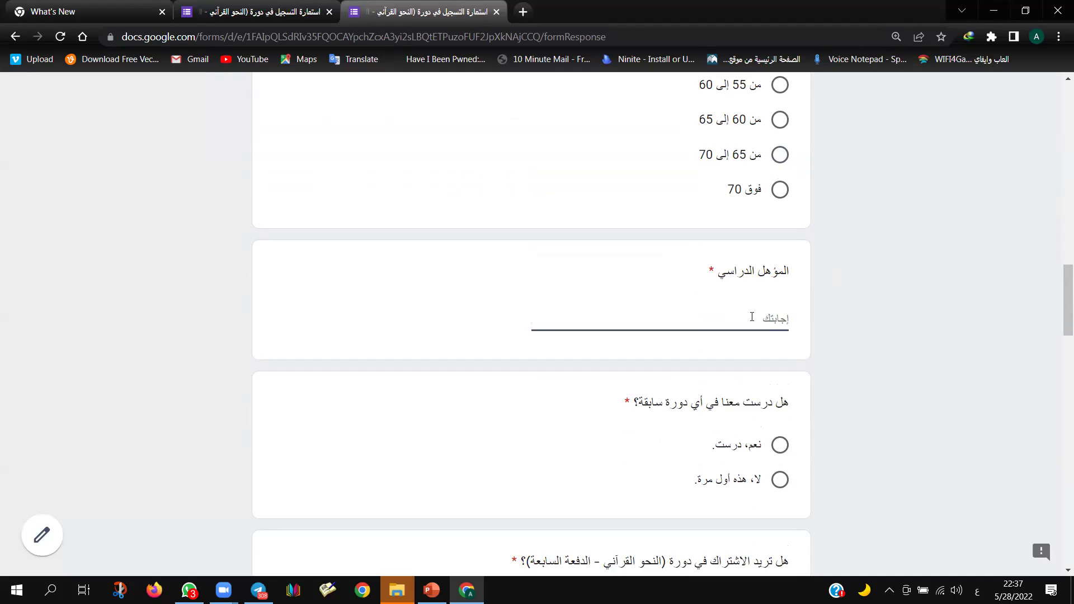
pyautogui.write('حاصل علي')
pyautogui.press('BackSpace')
pyautogui.write('ى دبلوم - حاصل على بكالوريوس ')
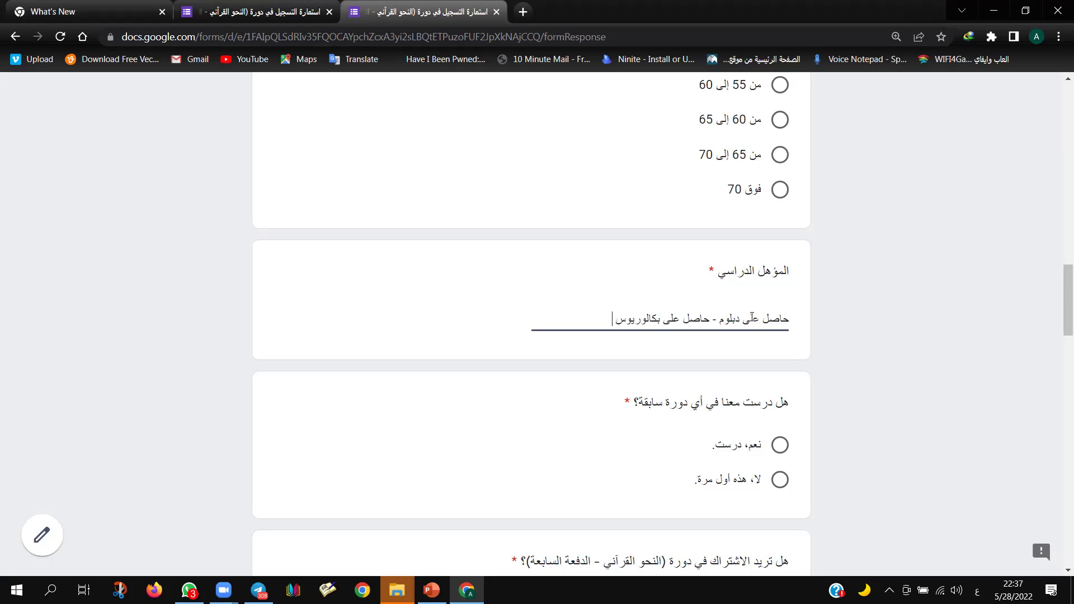
pyautogui.write('تربية')
# Step: Answer 'لا، هذه أول مرة' for previous courses and tick 'نعم' to join the seventh batch
pyautogui.scroll(-1, 647, 401)
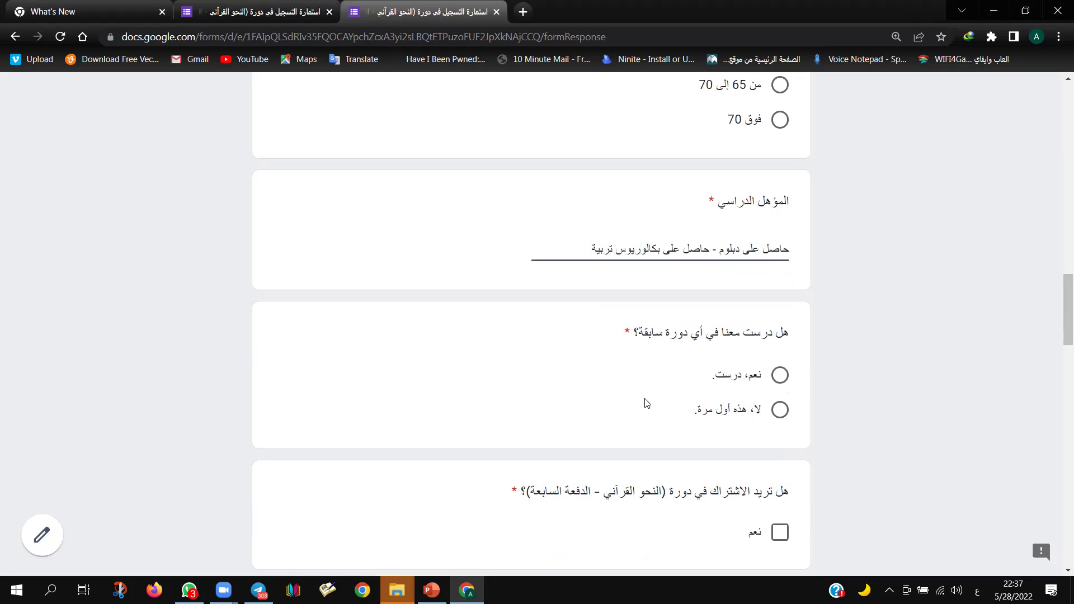
pyautogui.scroll(-1, 791, 348)
pyautogui.click(782, 310)
pyautogui.click(781, 342)
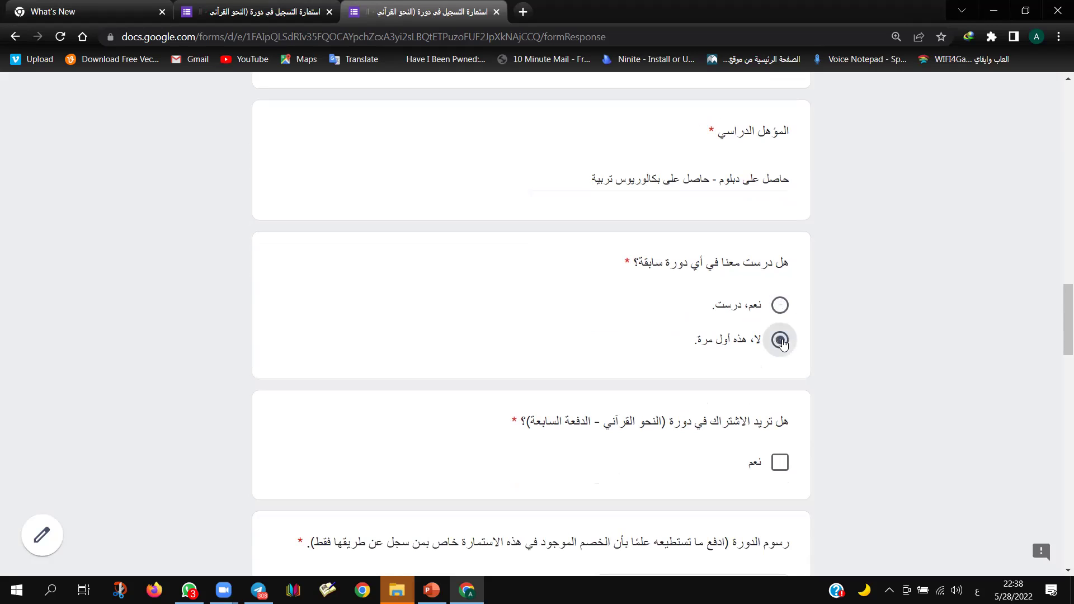
pyautogui.scroll(-2, 782, 342)
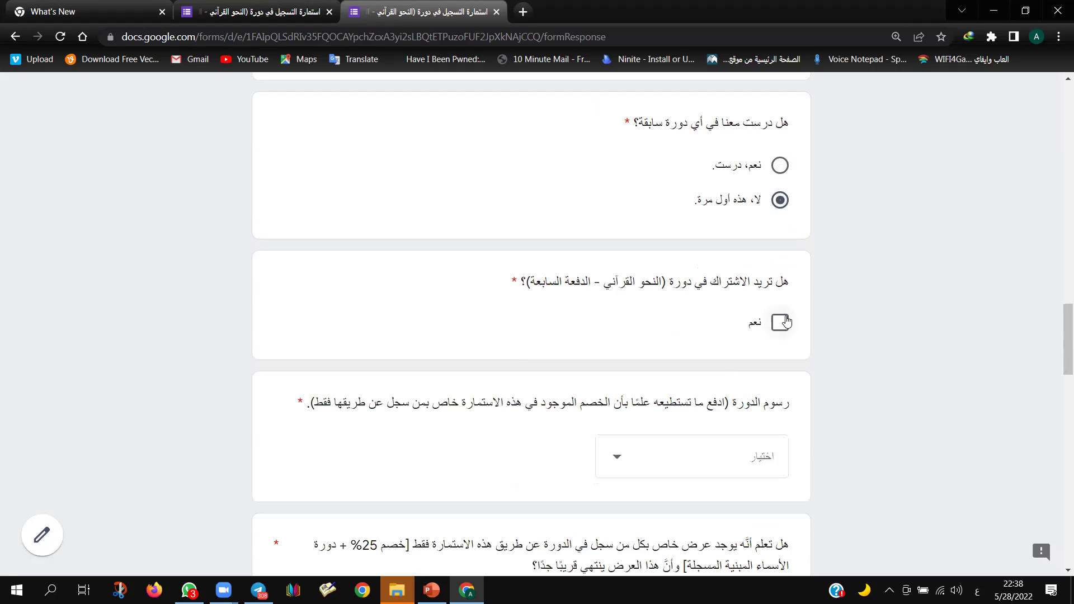
pyautogui.click(787, 321)
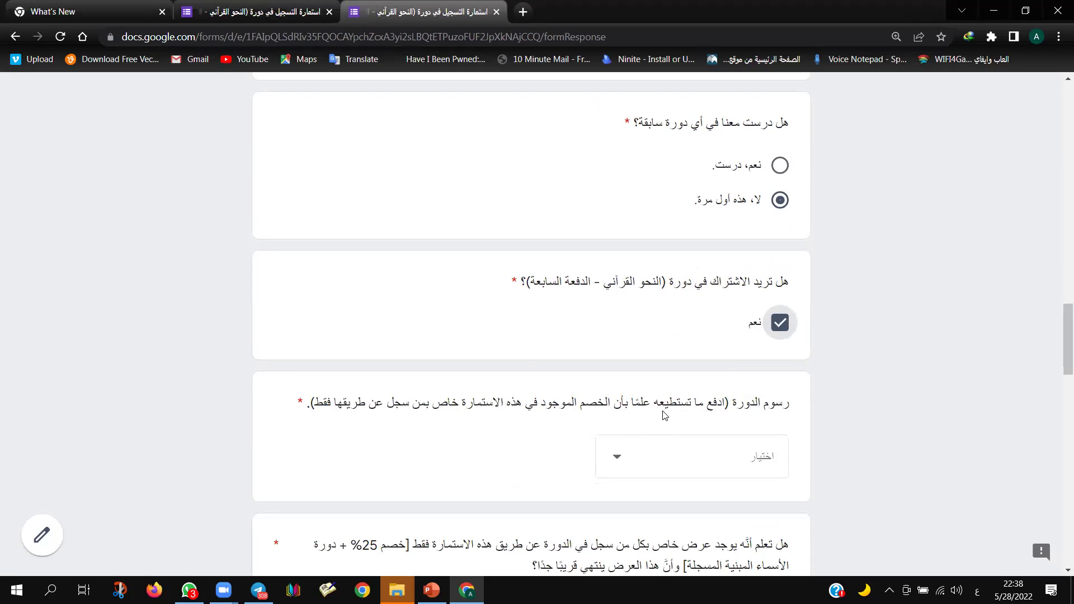
pyautogui.moveTo(717, 403); pyautogui.dragTo(316, 406)
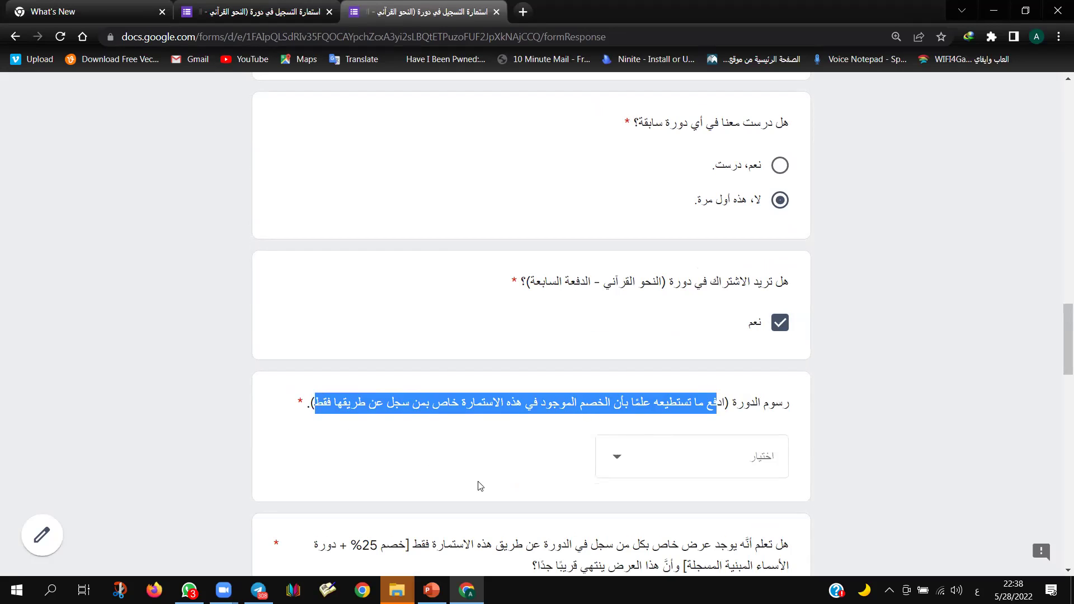
pyautogui.click(728, 465)
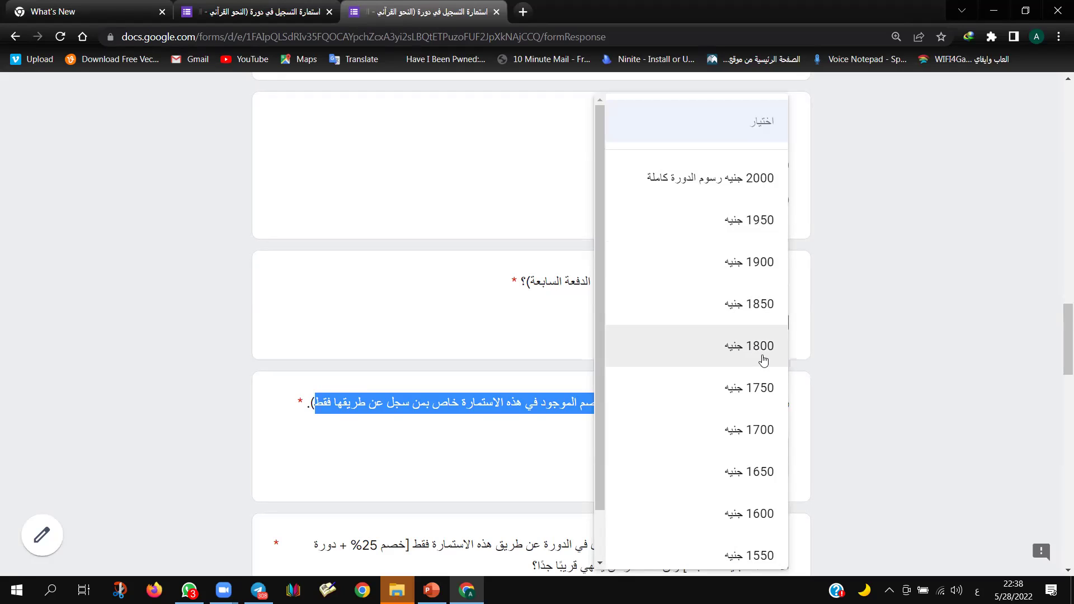
# Step: Choose the 1500 جنيه minimum course fee and answer 'نعم أعلم' about the special offer
pyautogui.scroll(-1, 726, 403)
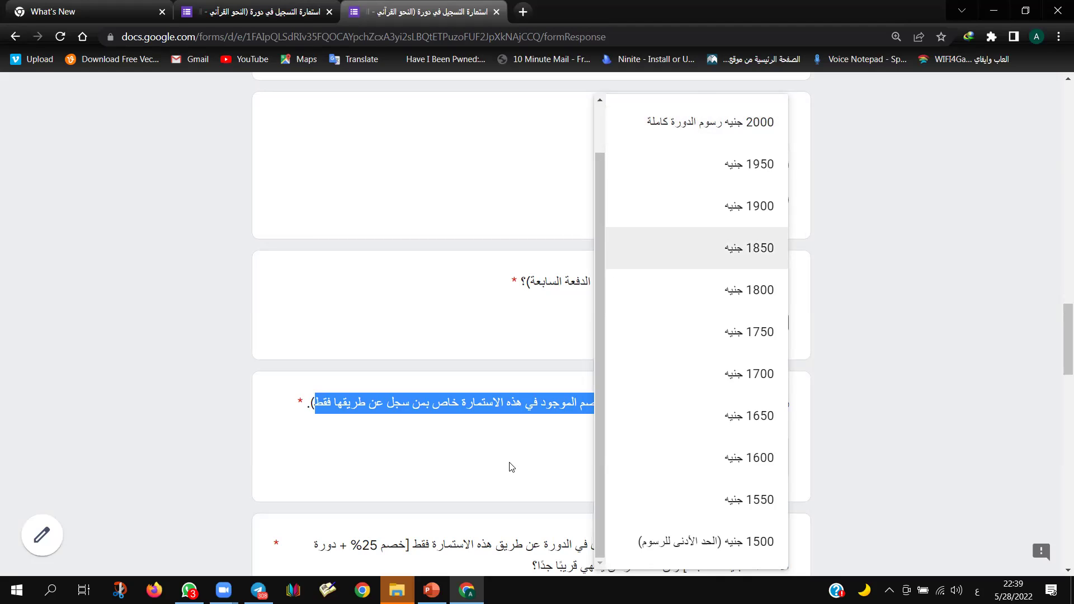
pyautogui.click(707, 547)
pyautogui.scroll(-3, 731, 410)
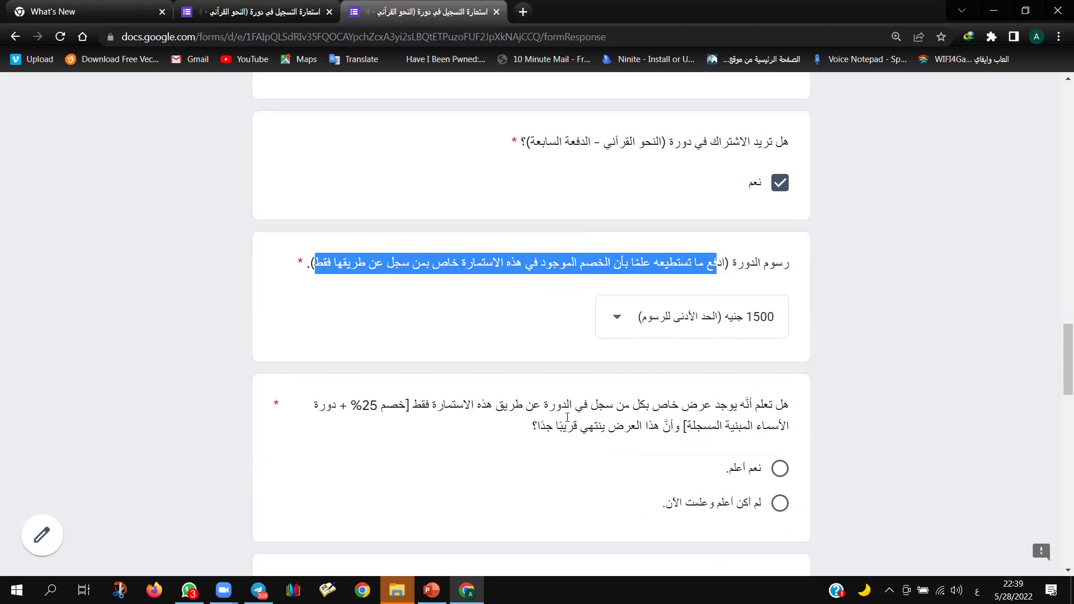
pyautogui.scroll(-1, 560, 442)
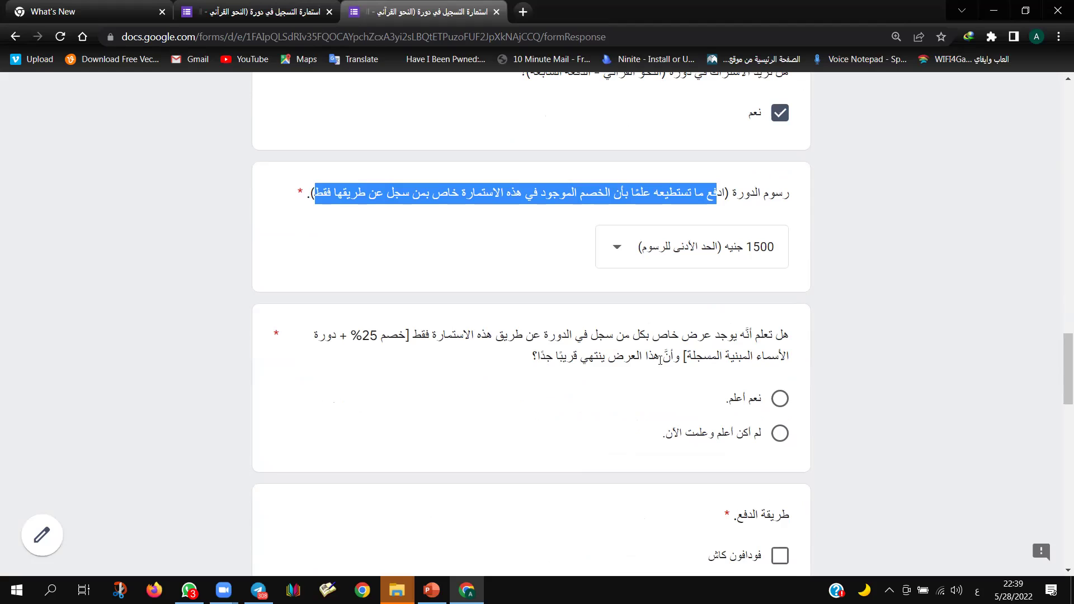
pyautogui.click(780, 401)
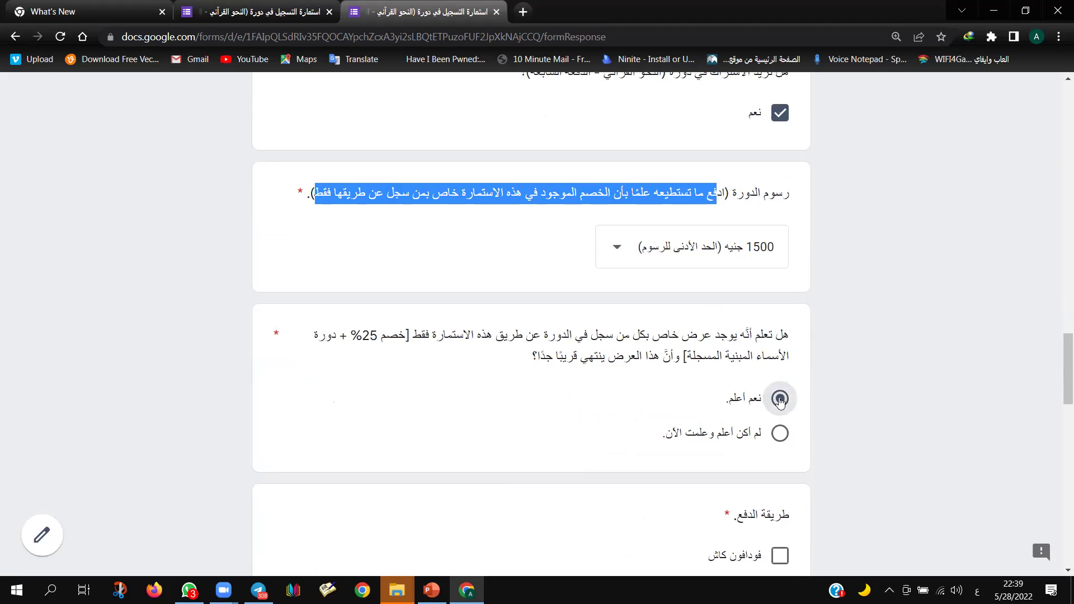
# Step: Tick 'فودافون كاش' as the payment method and choose 'سأدفع على 4 دفعات'
pyautogui.scroll(-3, 780, 402)
pyautogui.click(784, 352)
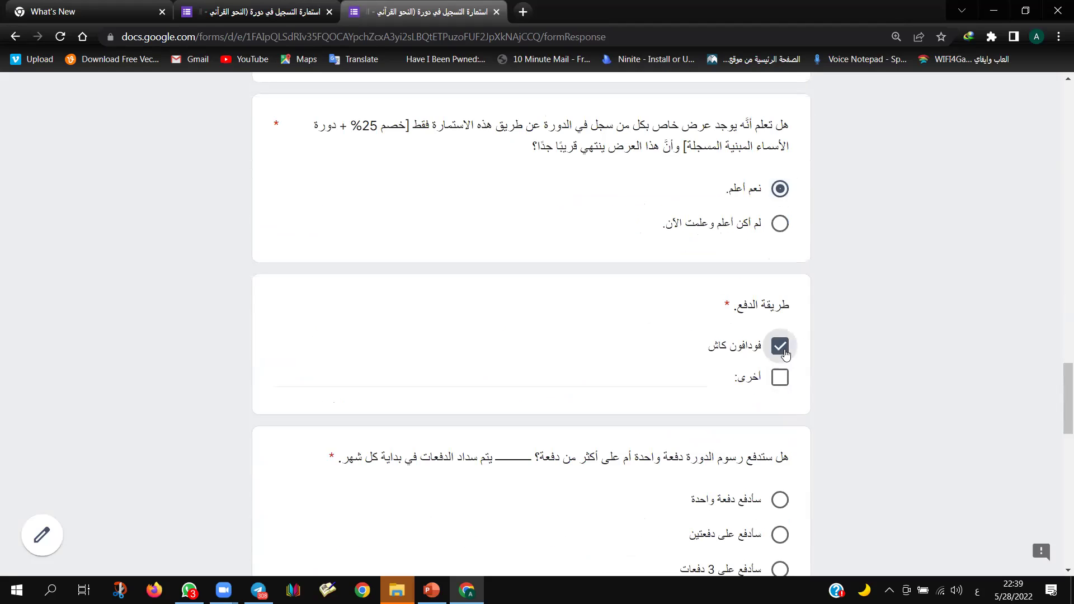
pyautogui.scroll(-2, 707, 397)
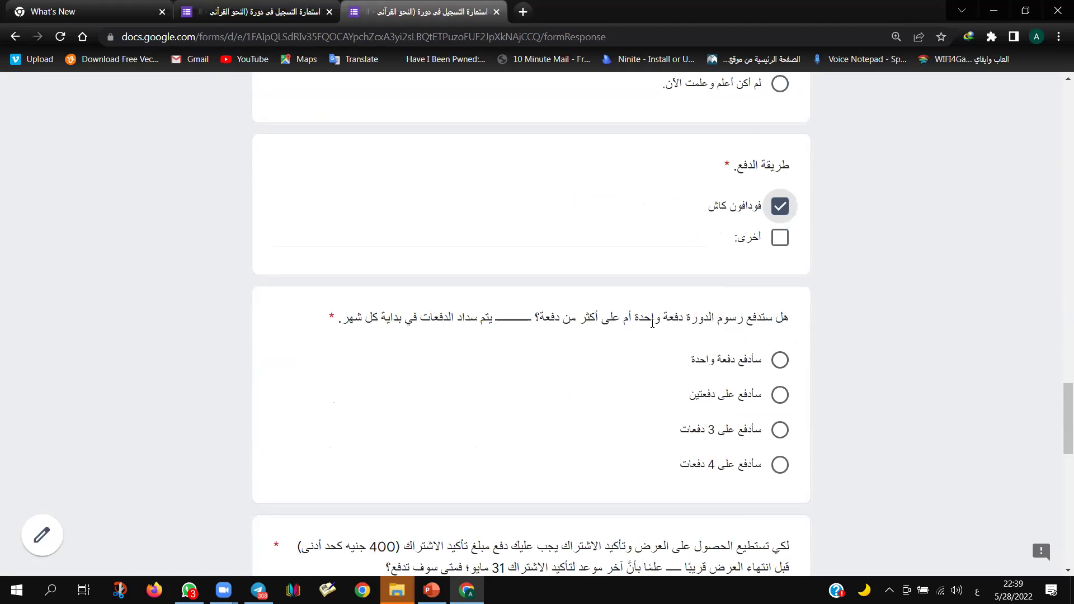
pyautogui.scroll(1, 643, 336)
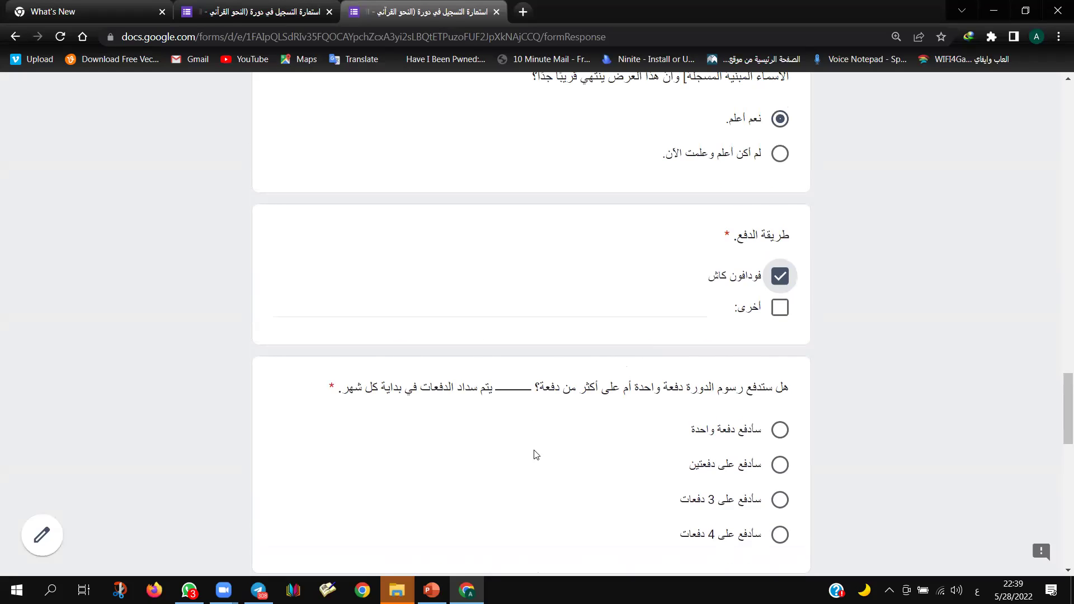
pyautogui.click(779, 432)
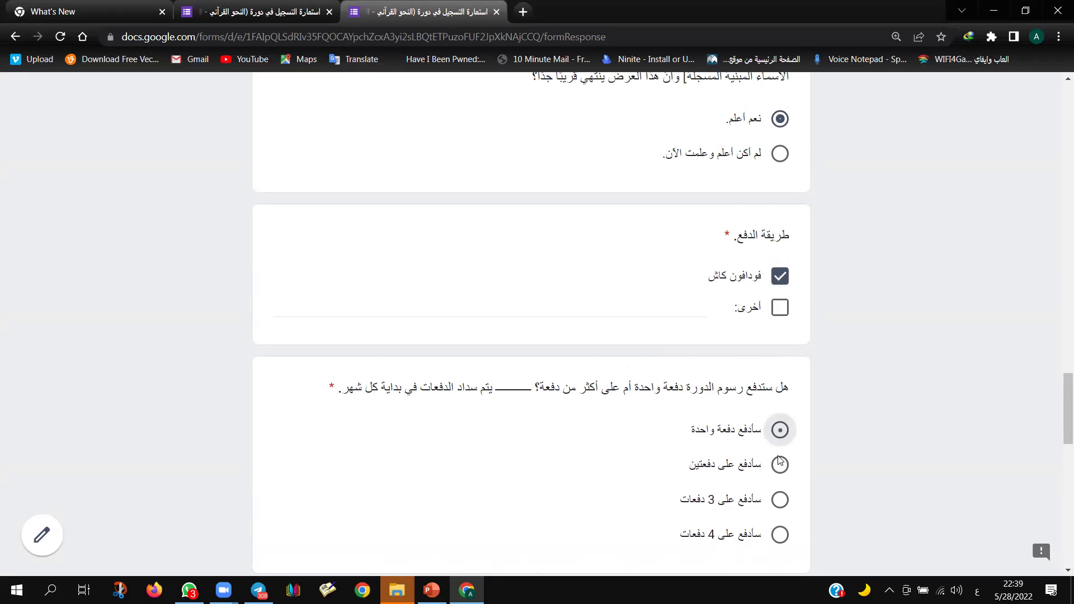
pyautogui.click(780, 470)
pyautogui.click(780, 502)
pyautogui.click(780, 535)
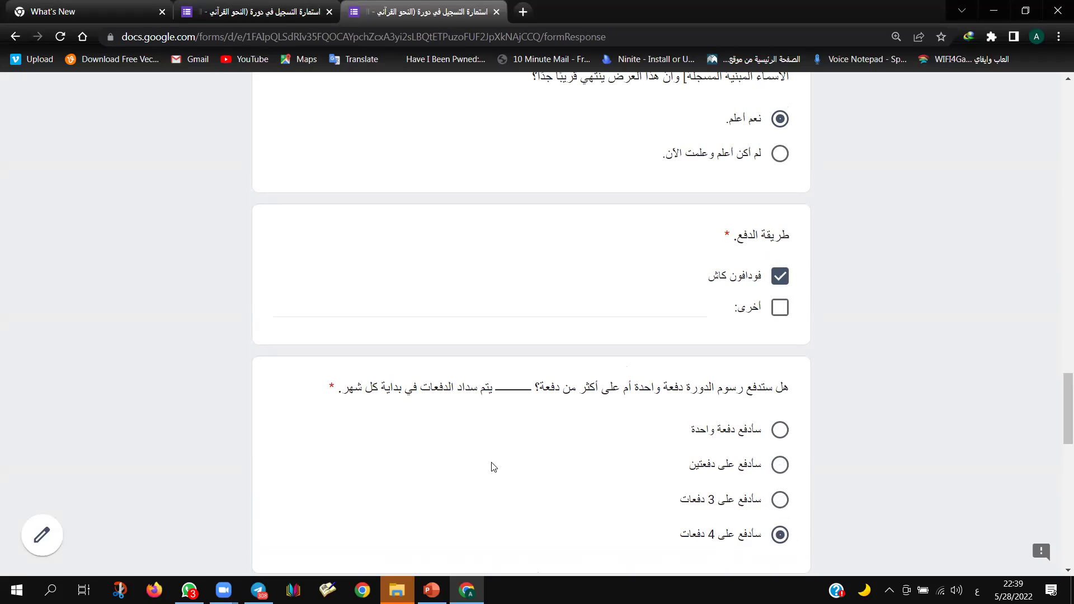
pyautogui.scroll(-4, 494, 467)
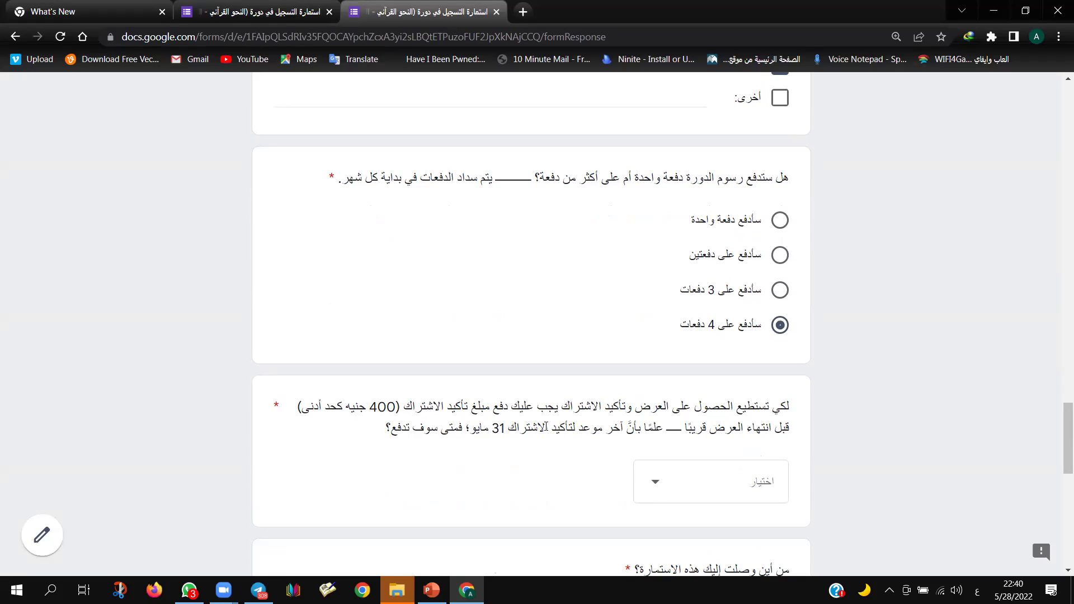
# Step: Select 'واتس آب' as how the form arrived and go down to the Notes field
pyautogui.doubleClick(498, 427)
pyautogui.scroll(-5, 523, 417)
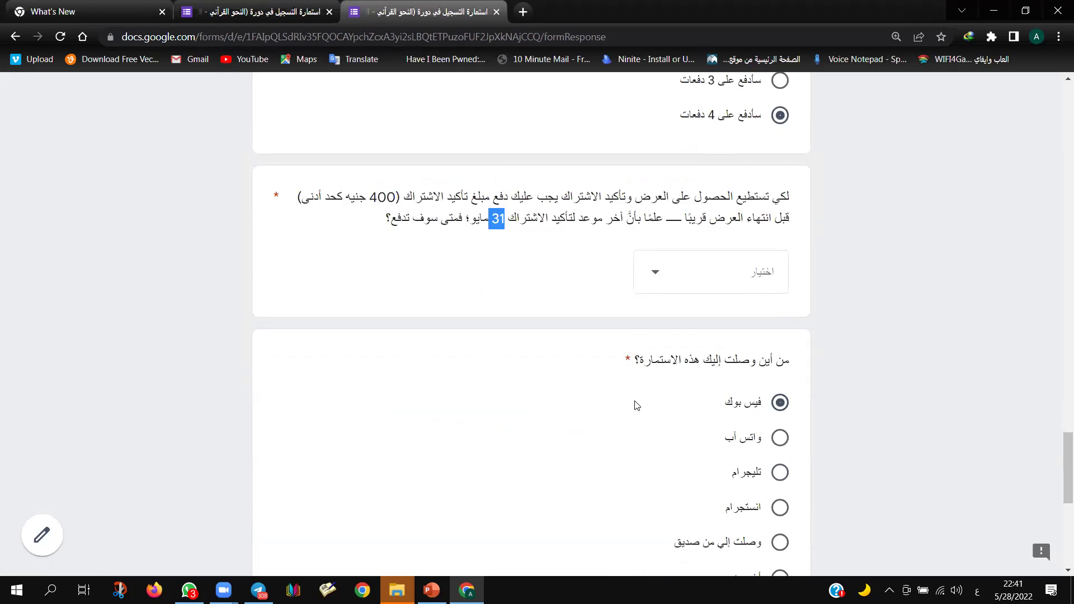
pyautogui.click(777, 371)
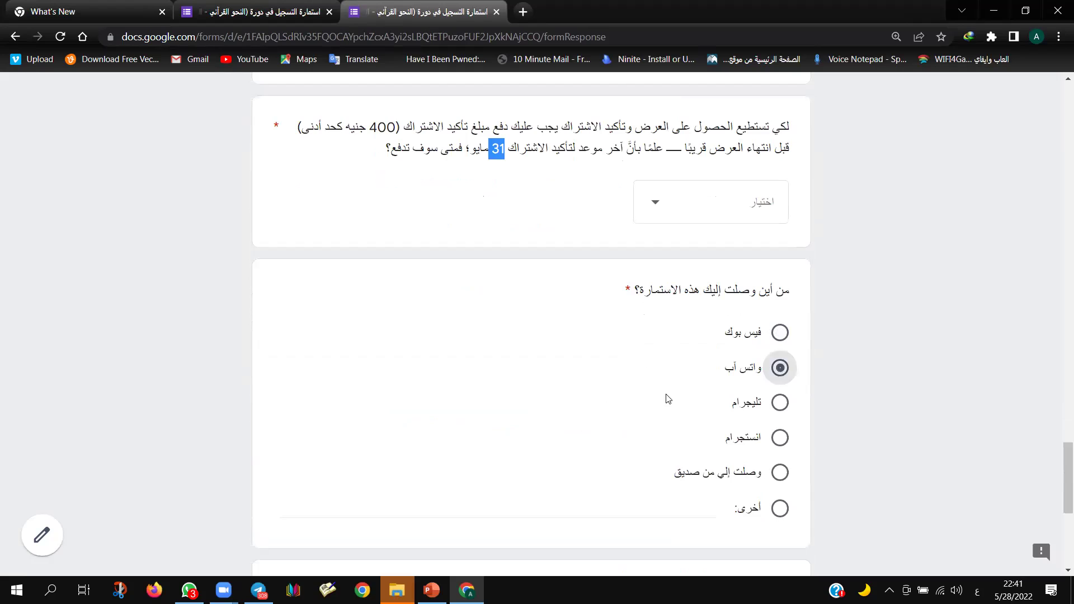
pyautogui.scroll(-5, 659, 403)
pyautogui.click(738, 363)
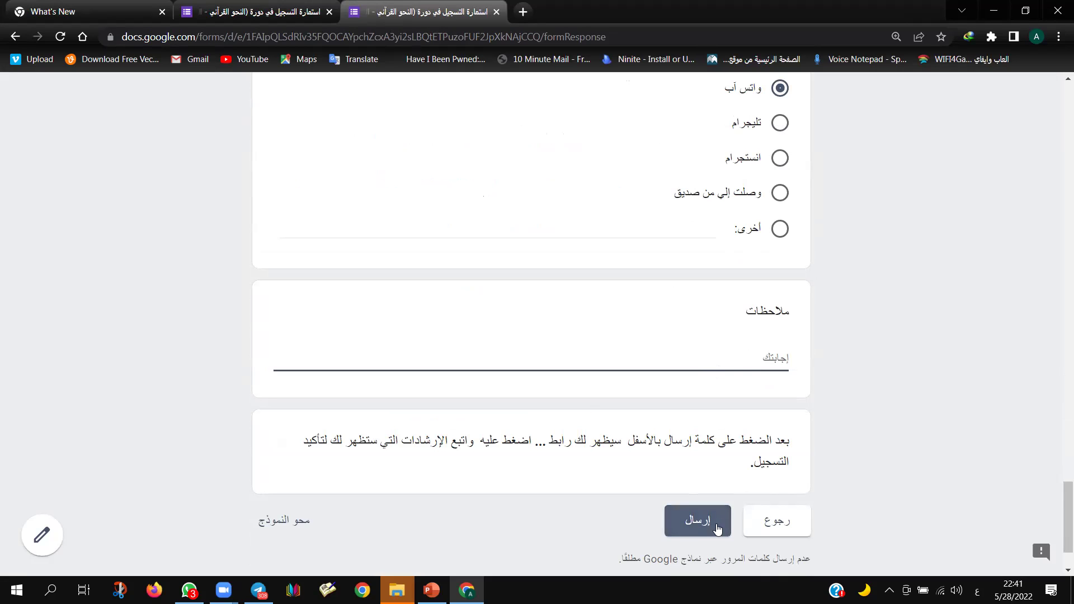
pyautogui.moveTo(789, 442); pyautogui.dragTo(474, 455)
pyautogui.click(476, 455)
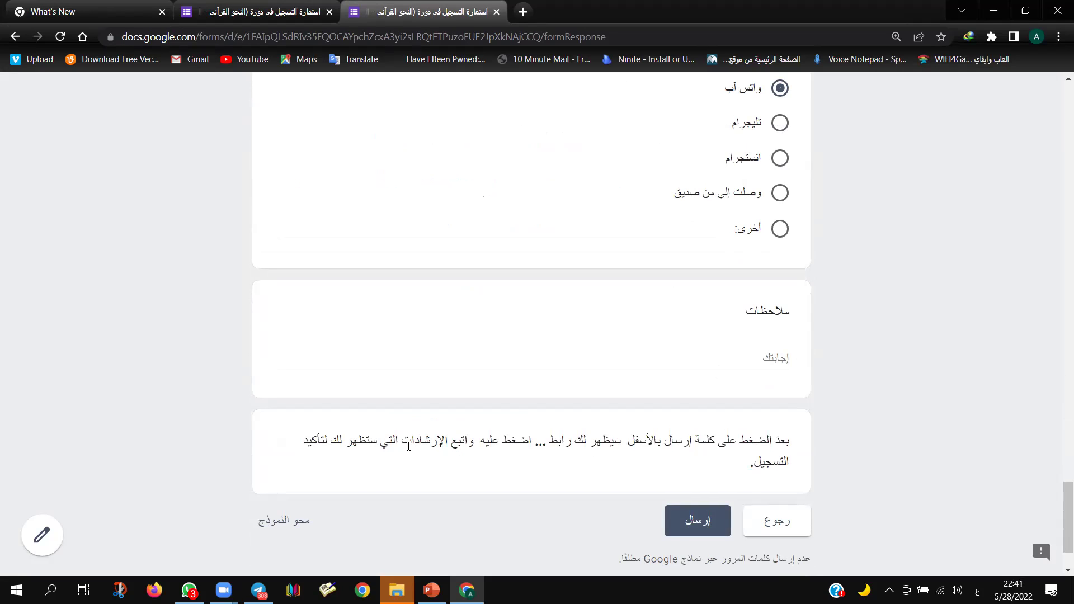
# Step: Set the required payment date to '31 مايو' and submit the registration
pyautogui.click(685, 524)
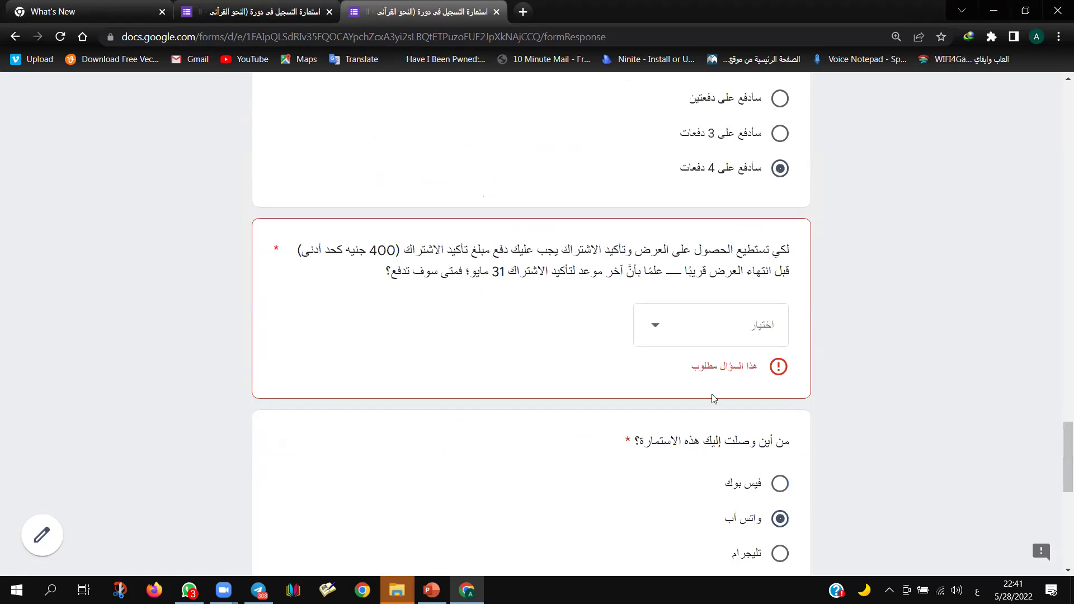
pyautogui.click(733, 336)
pyautogui.scroll(-3, 739, 509)
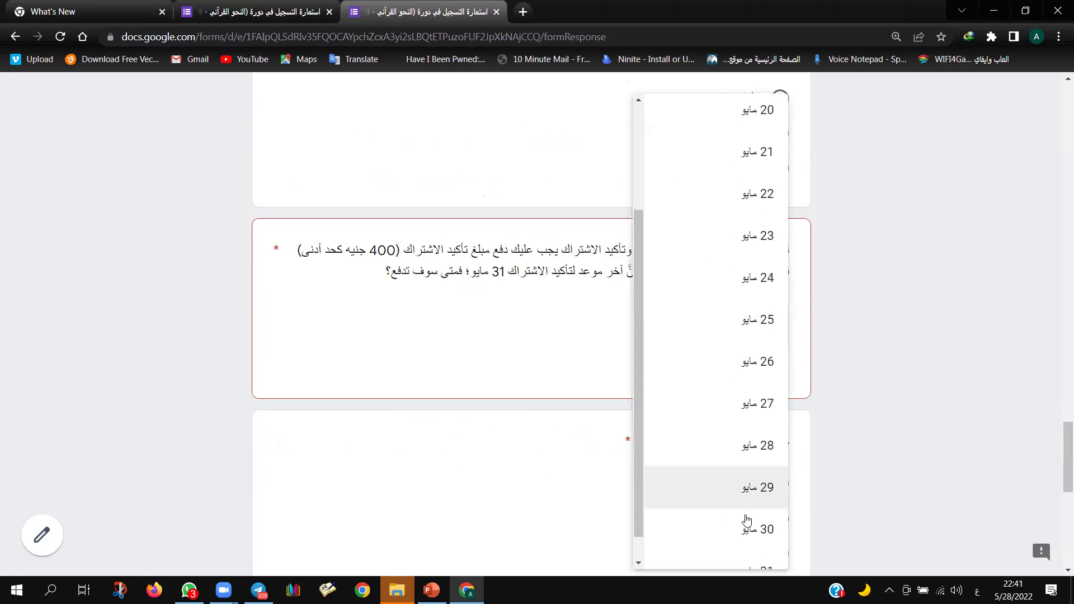
pyautogui.click(722, 535)
pyautogui.scroll(-6, 623, 455)
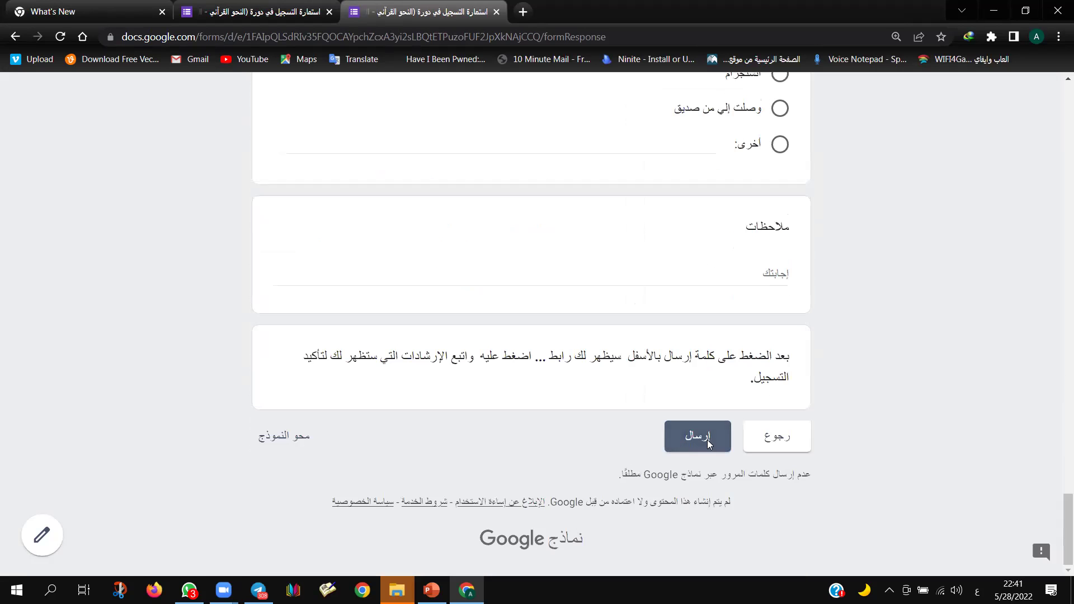
pyautogui.click(704, 441)
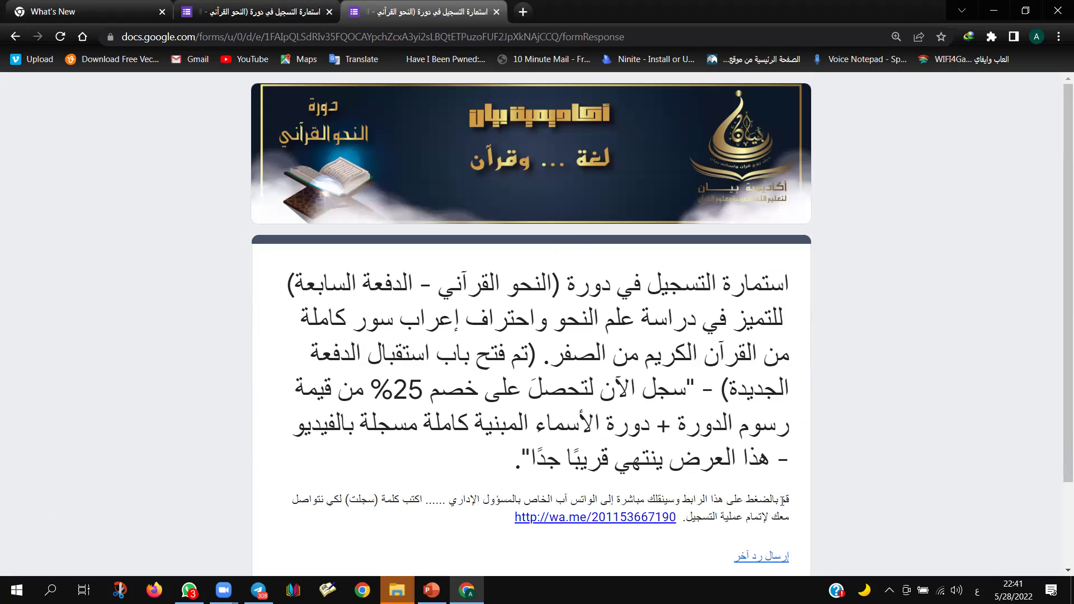
pyautogui.moveTo(791, 500); pyautogui.dragTo(486, 519)
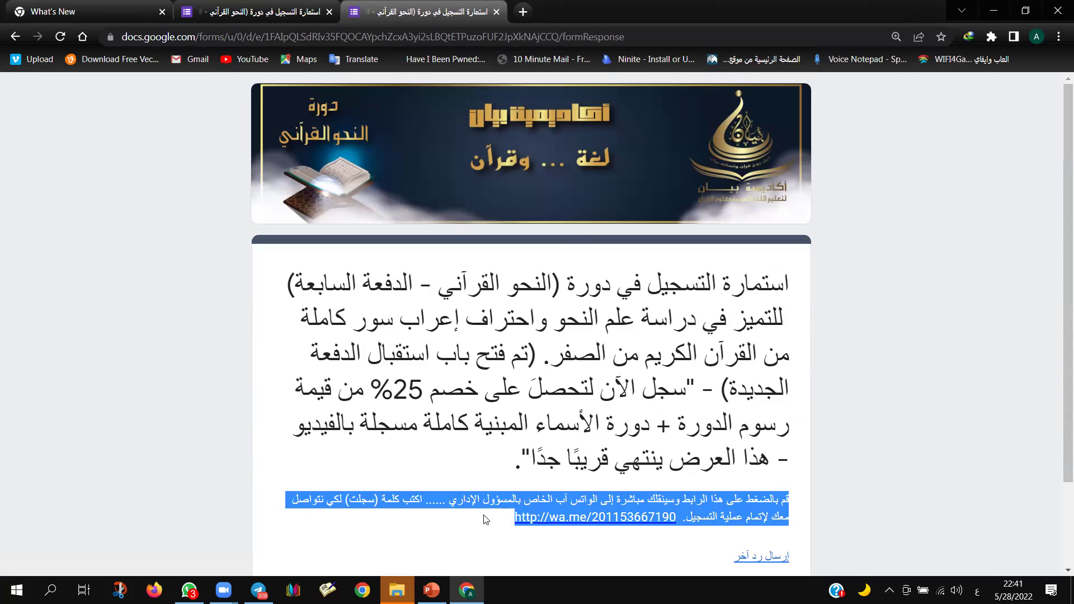
pyautogui.moveTo(486, 520); pyautogui.dragTo(486, 520)
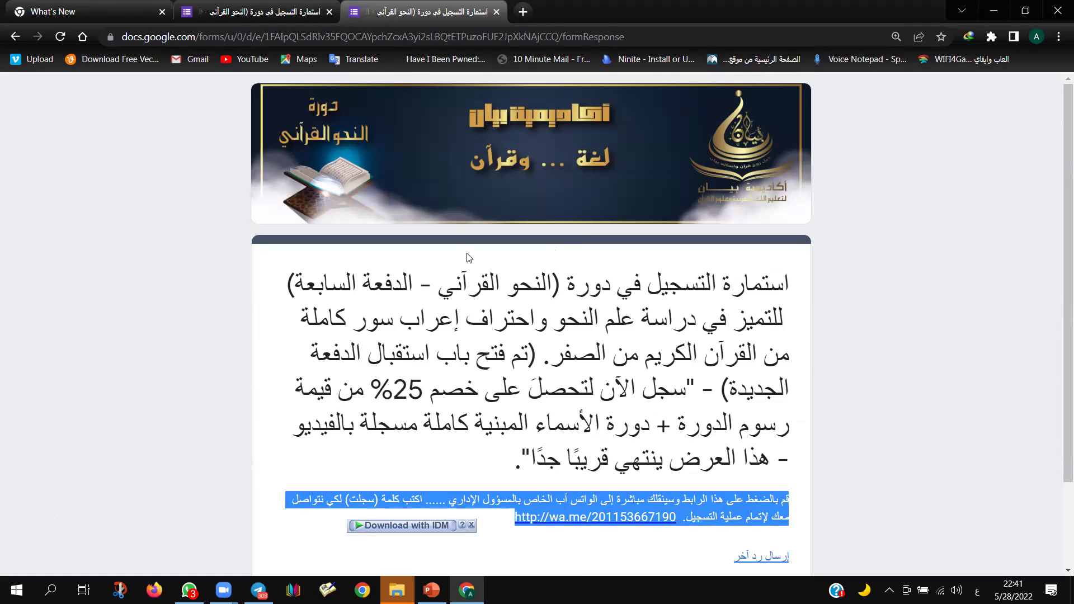
pyautogui.click(489, 372)
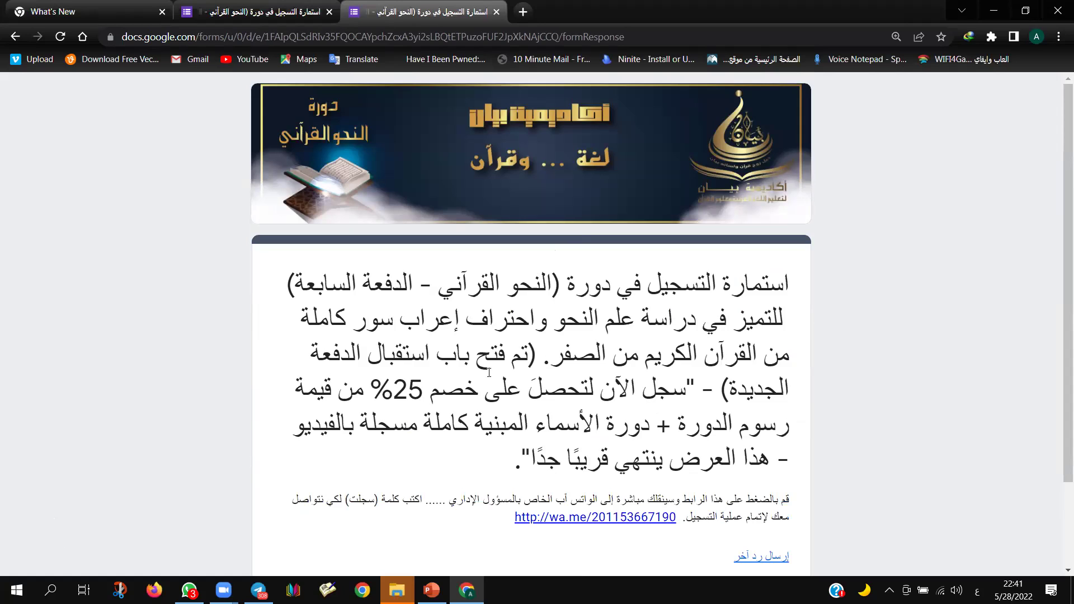